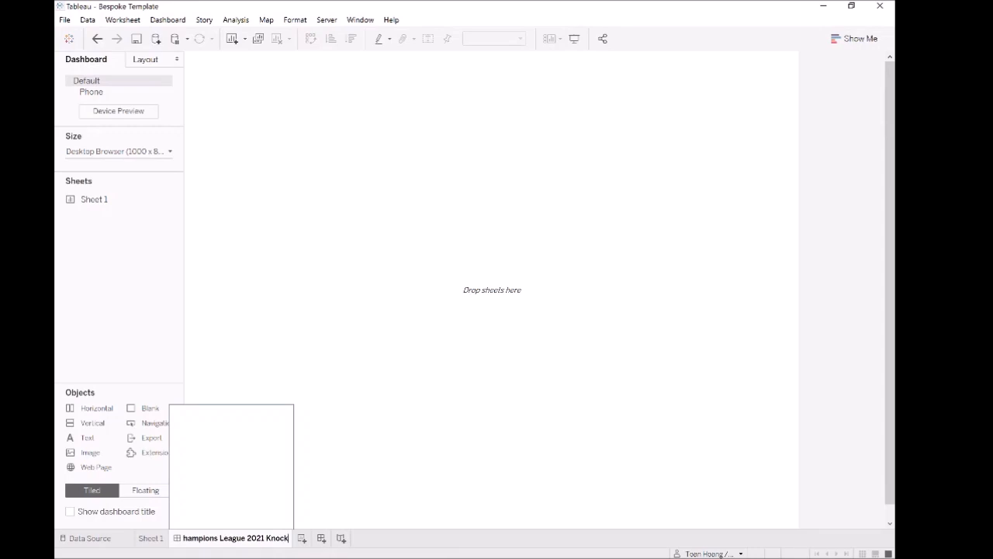
Step: Name the dashboard with the Champions League 2021 knockout title and check Sheet 1 before returning to the dashboard
key(Return)
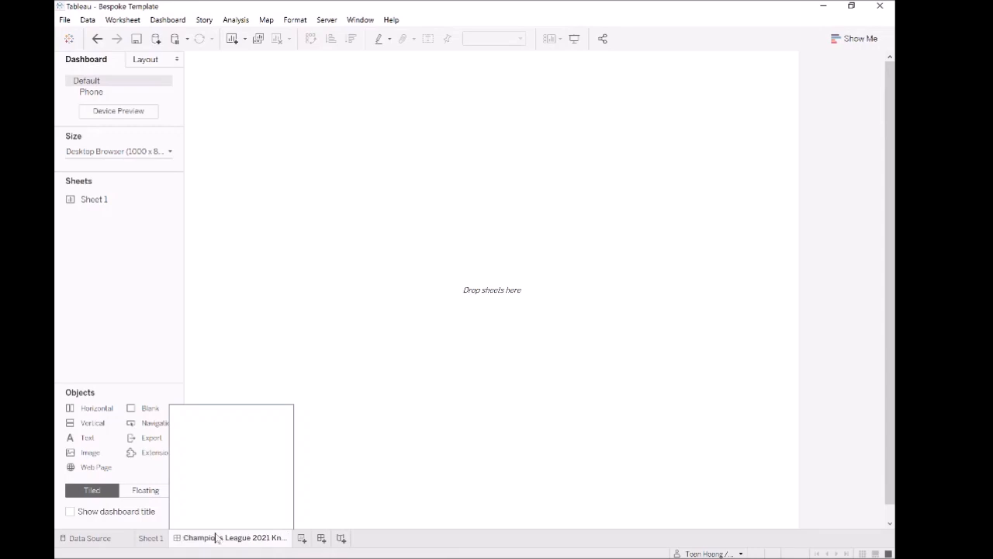
click(151, 539)
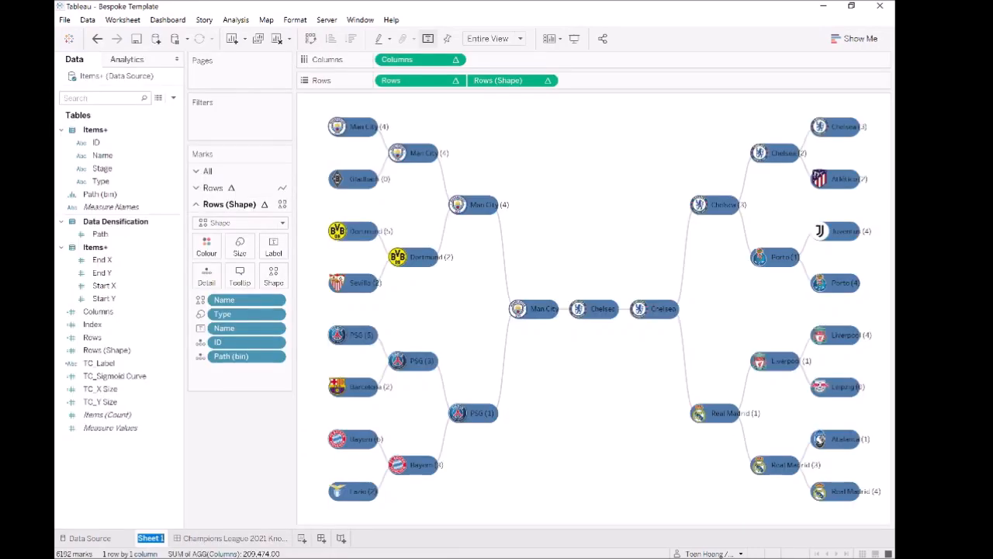
click(203, 539)
Step: Set the dashboard to the fixed PowerPoint size, 1600 x 900
click(117, 152)
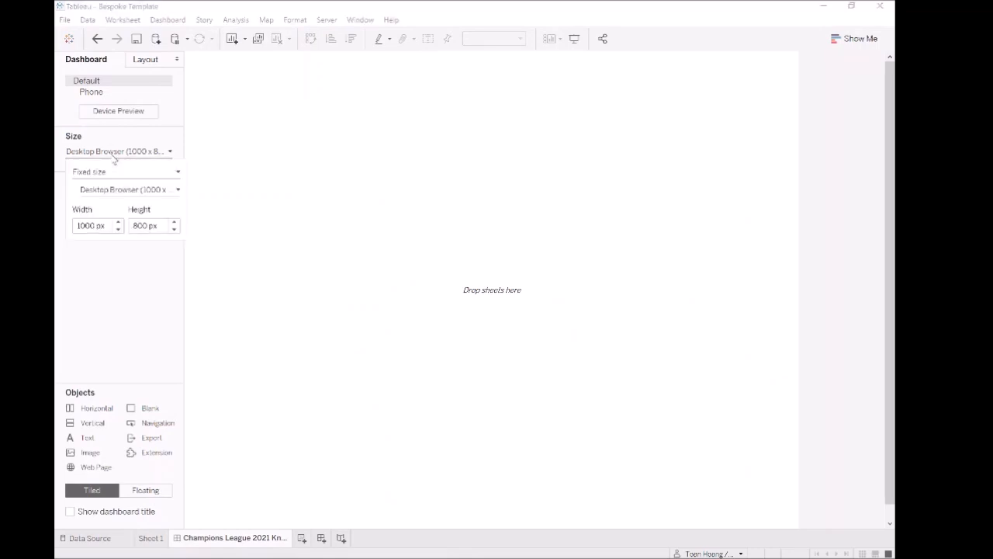
click(128, 190)
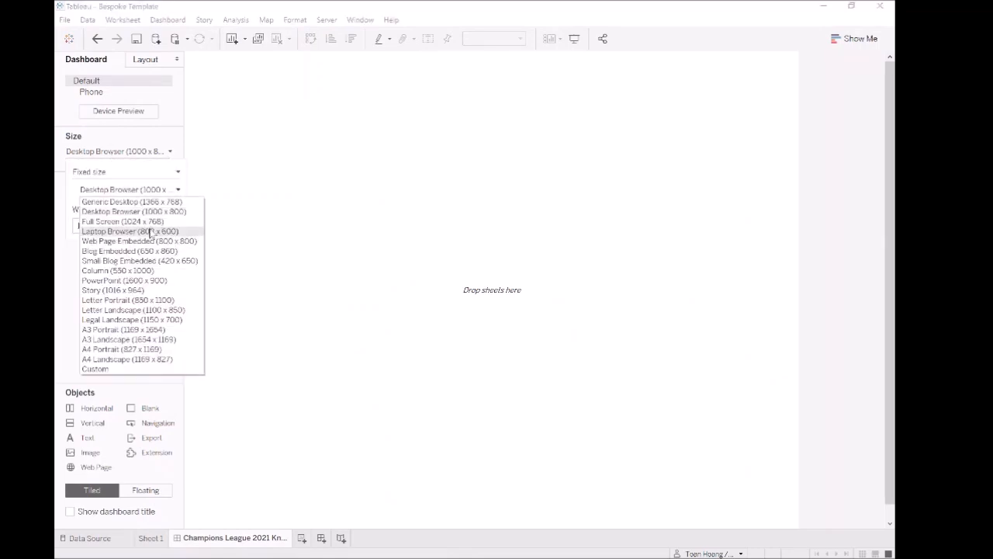
click(133, 281)
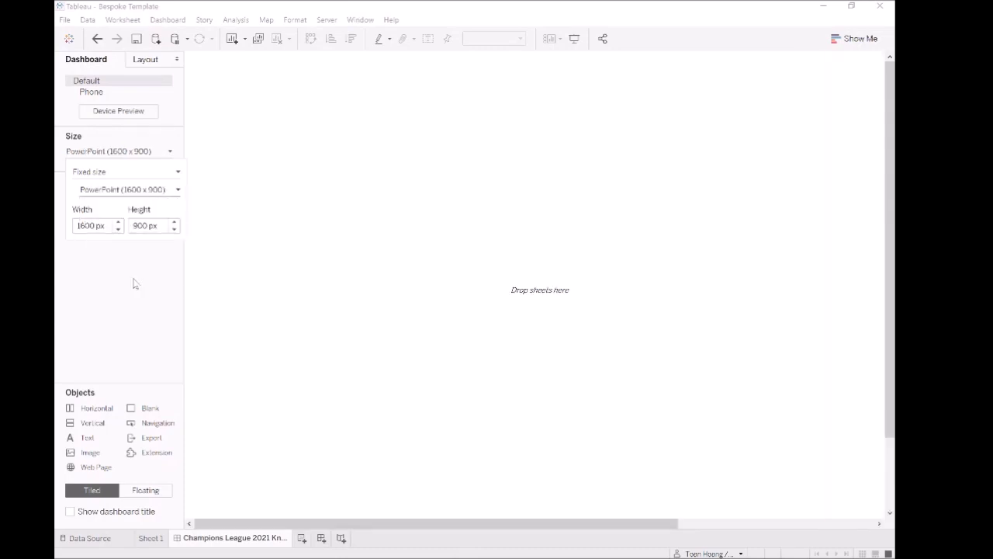
click(626, 521)
drag(627, 522, 435, 497)
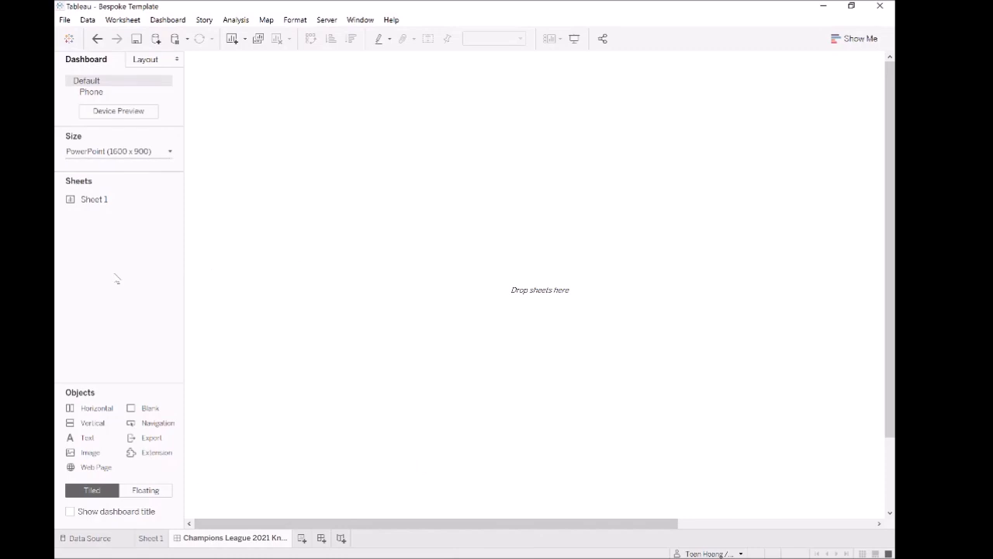
Step: Place Sheet 1 on the dashboard as a floating object and hide its title
click(145, 490)
double_click(89, 200)
drag(89, 205, 207, 167)
right_click(242, 180)
click(291, 211)
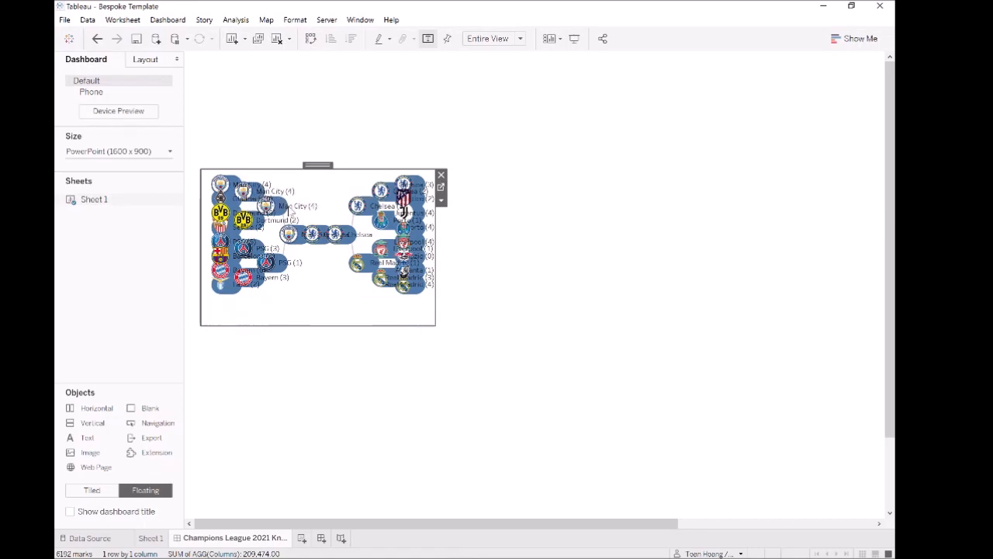
Step: Enlarge the floating bracket sheet so it reaches almost to the dashboard's right edge and extends further down
drag(436, 326, 868, 432)
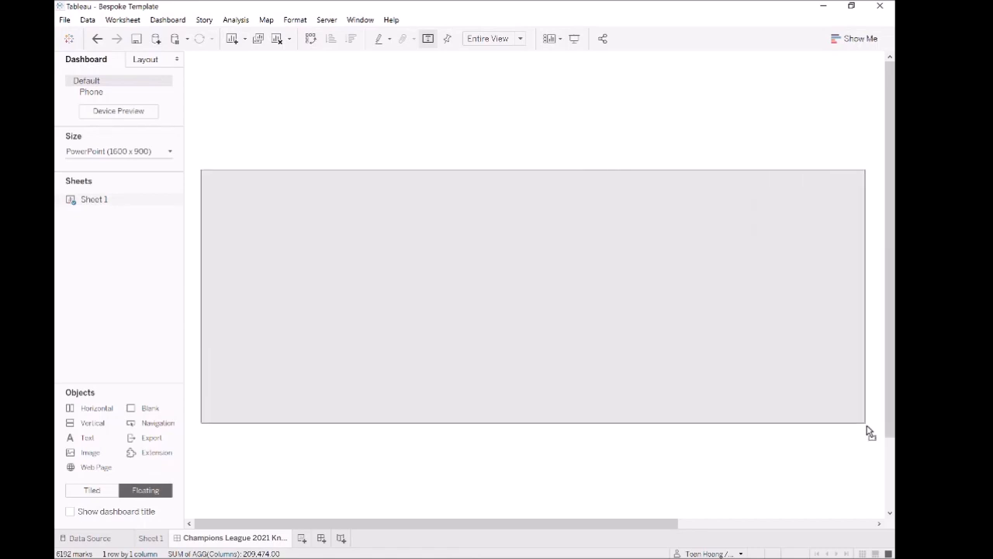
drag(641, 528, 881, 534)
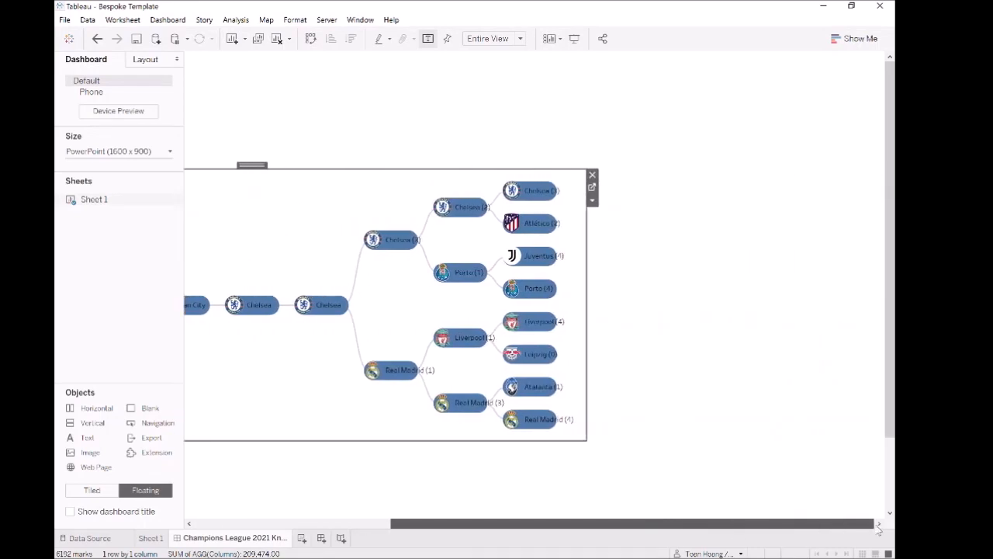
drag(583, 441, 869, 502)
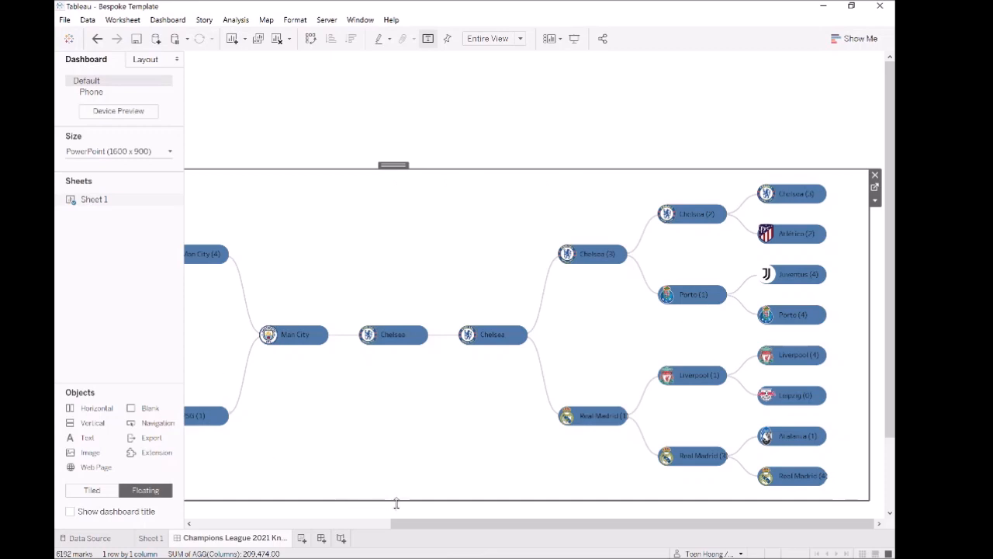
drag(453, 523, 256, 524)
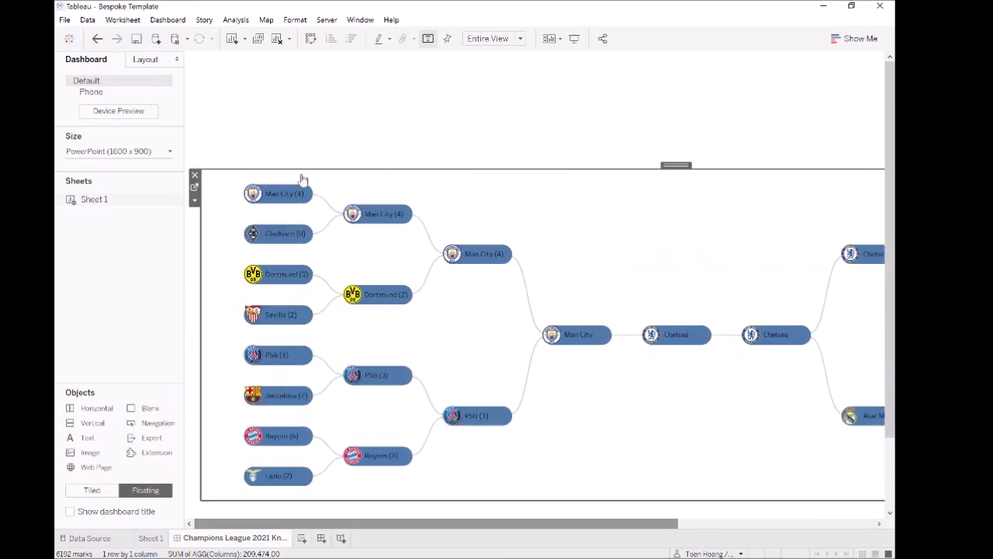
Step: Extend the floating bracket sheet upward, outward on both sides and further down to fill most of the dashboard
drag(446, 171, 446, 118)
drag(199, 192, 189, 199)
drag(571, 528, 768, 527)
drag(868, 254, 876, 262)
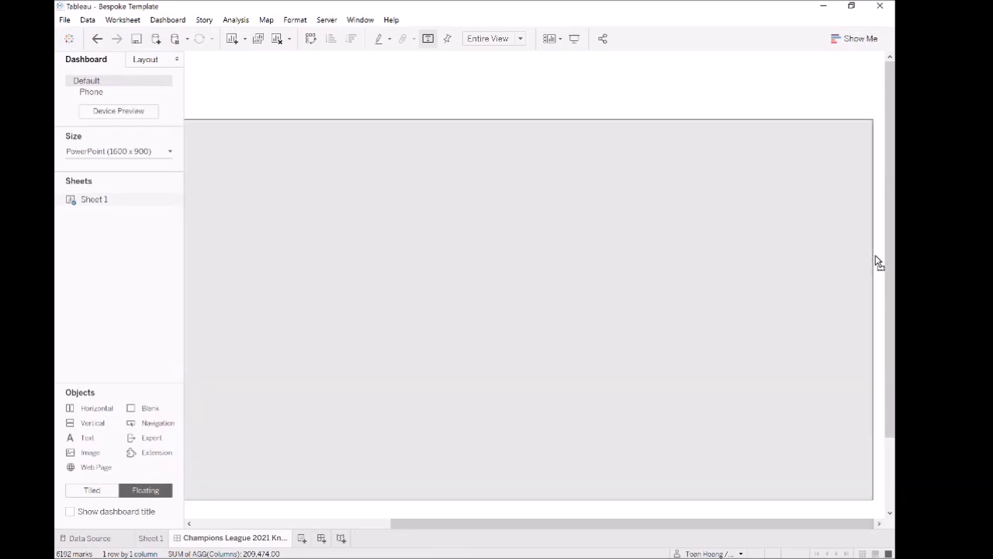
scroll(883, 256, down, 3)
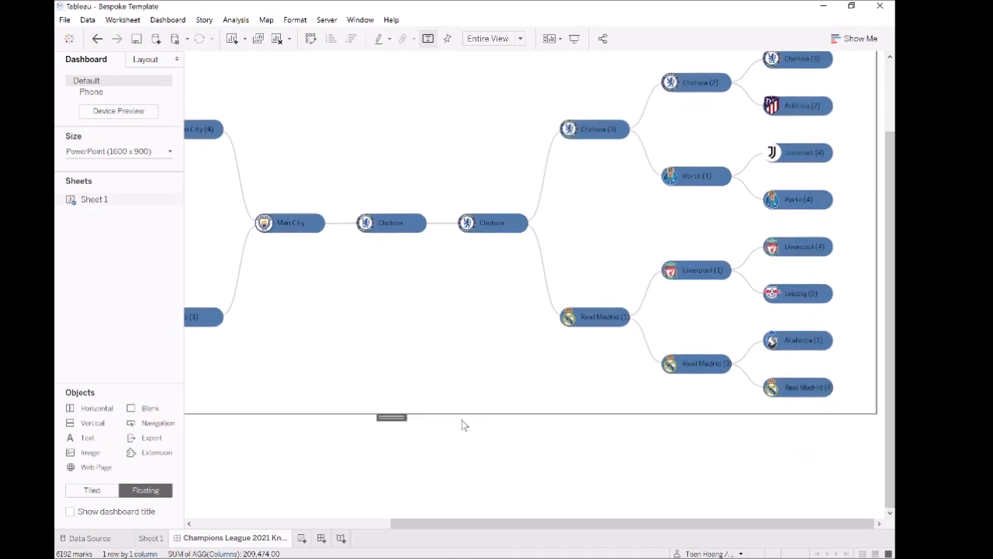
drag(468, 413, 470, 454)
drag(488, 519, 294, 525)
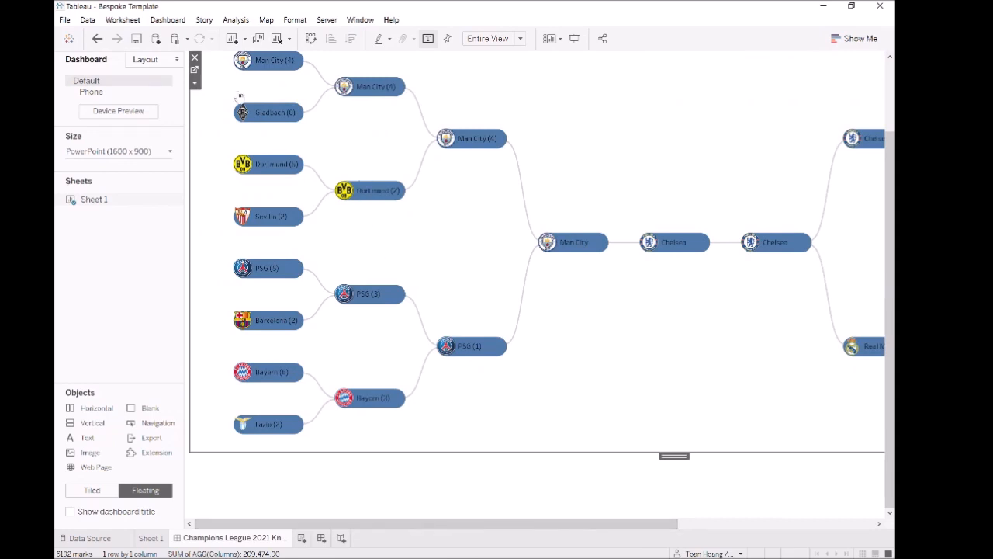
Step: In Sheet 1, remove Type from the size encoding of the Rows (Shape) marks and enlarge the team logos
click(194, 72)
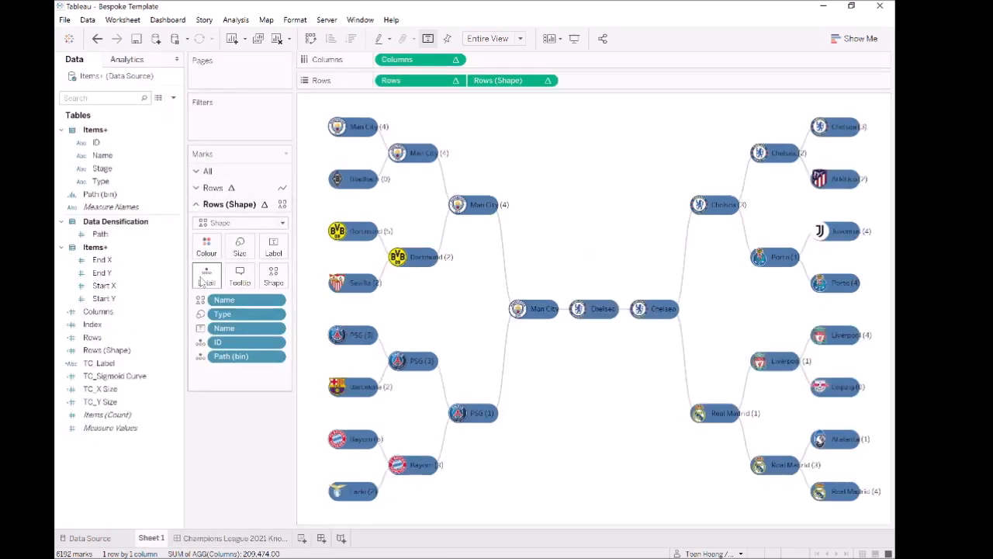
click(240, 246)
drag(288, 280, 286, 279)
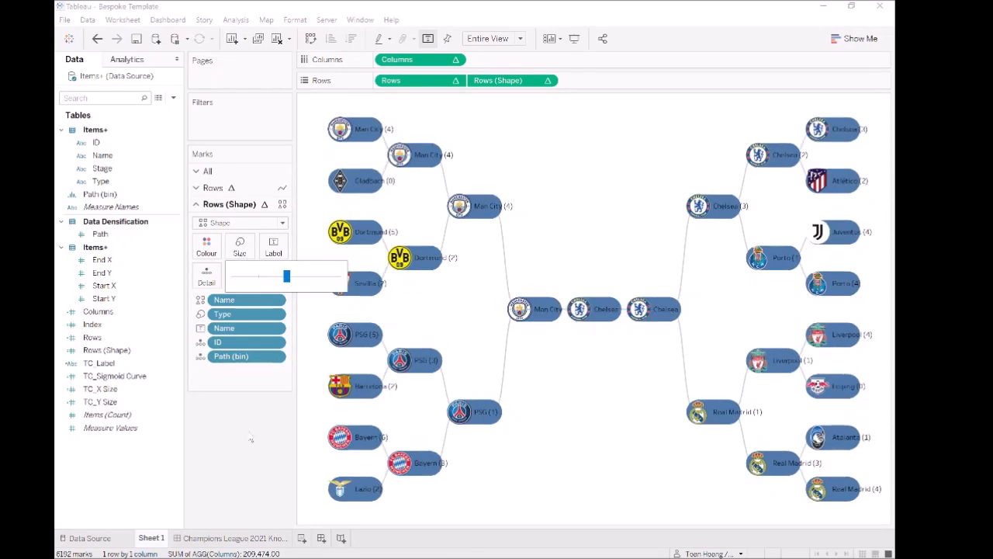
click(251, 440)
drag(237, 317, 249, 421)
drag(250, 382, 248, 381)
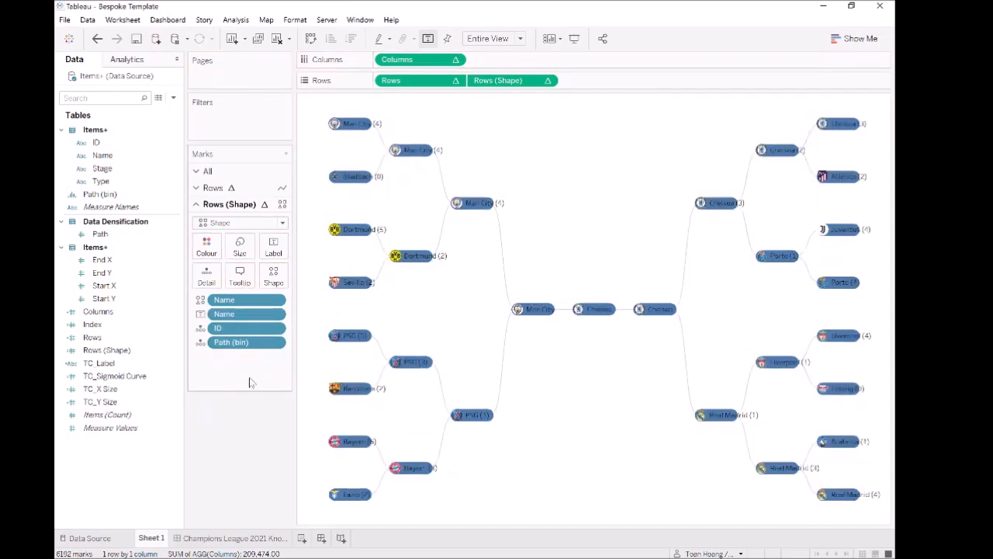
click(240, 248)
click(307, 278)
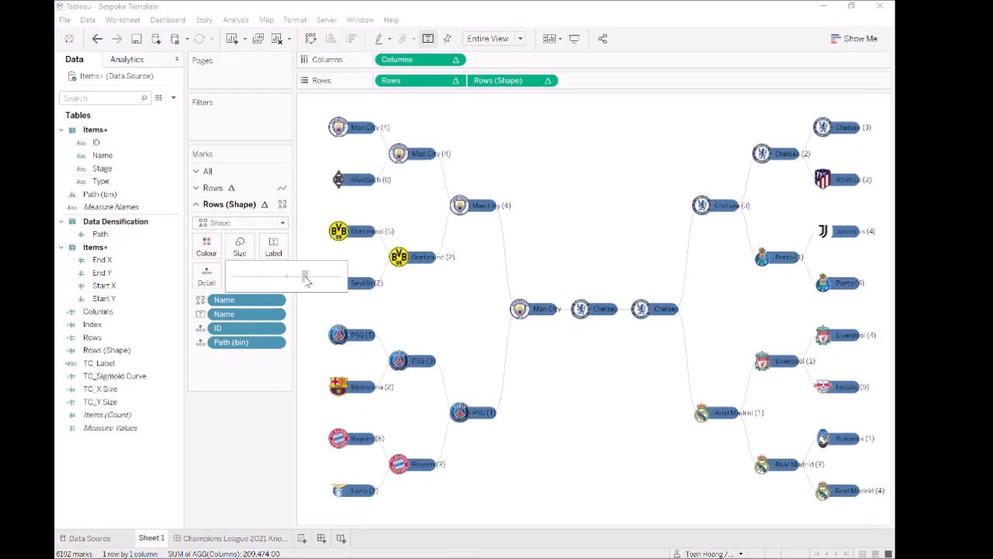
Step: Thicken the line marks of Rows, then shorten the bracket sheet on the dashboard slightly at its lower edge
click(261, 188)
click(240, 230)
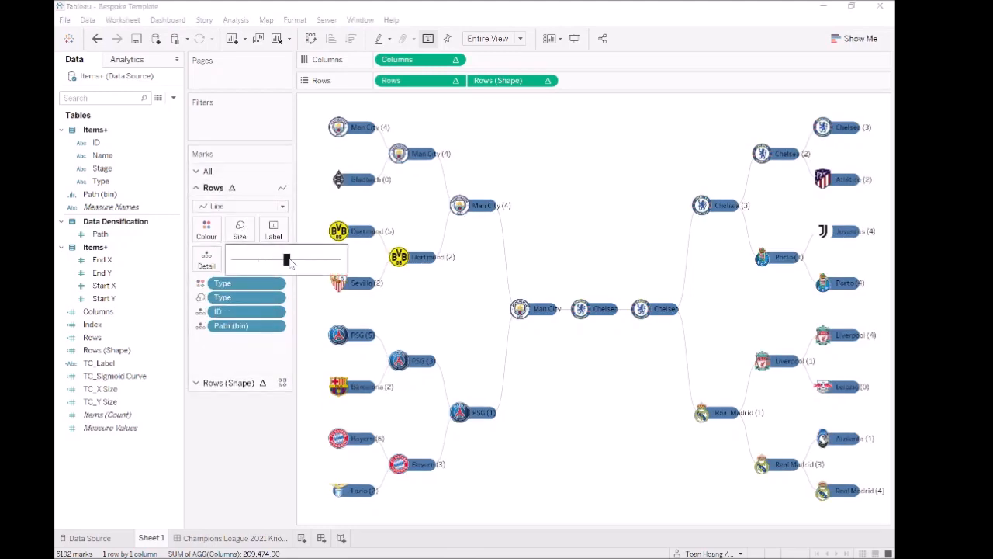
drag(297, 265, 307, 266)
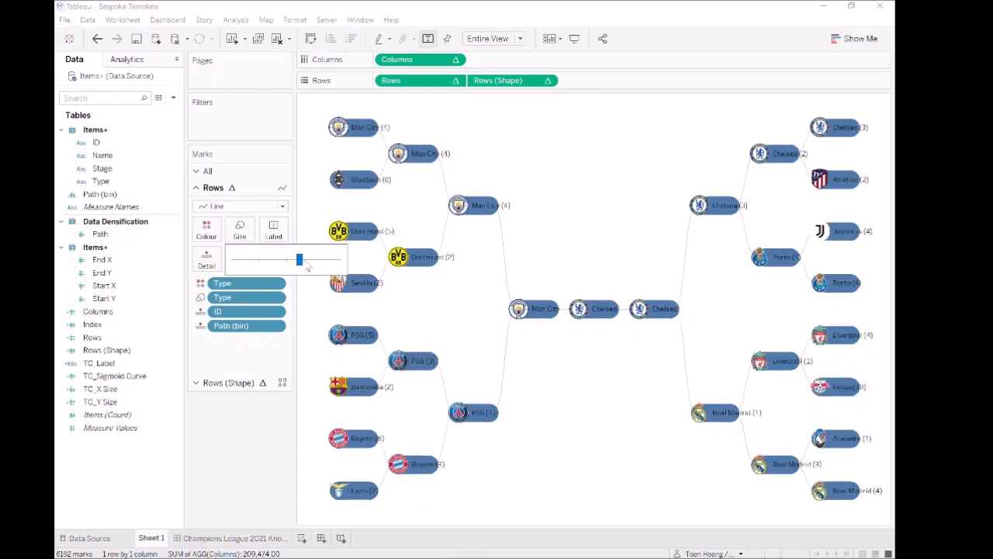
click(244, 537)
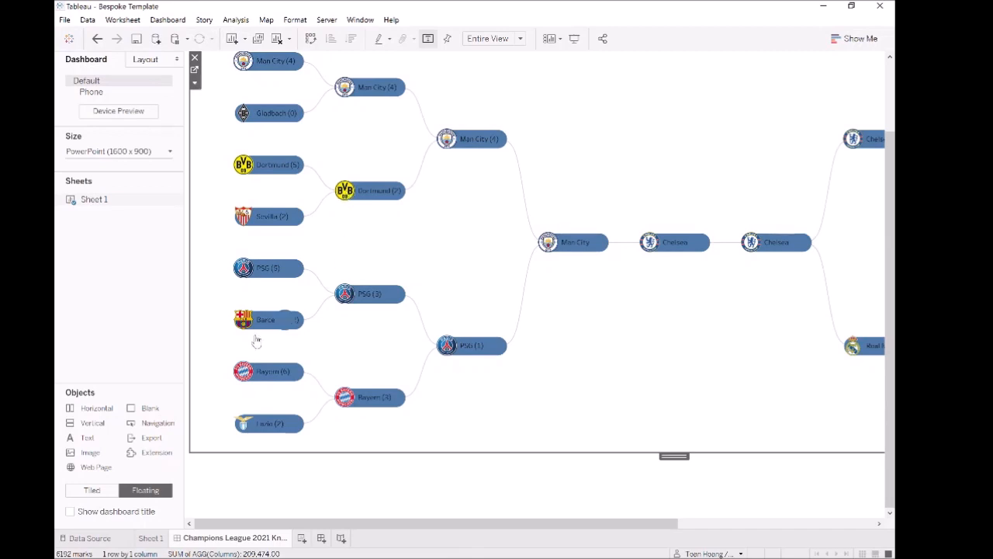
drag(488, 454, 486, 432)
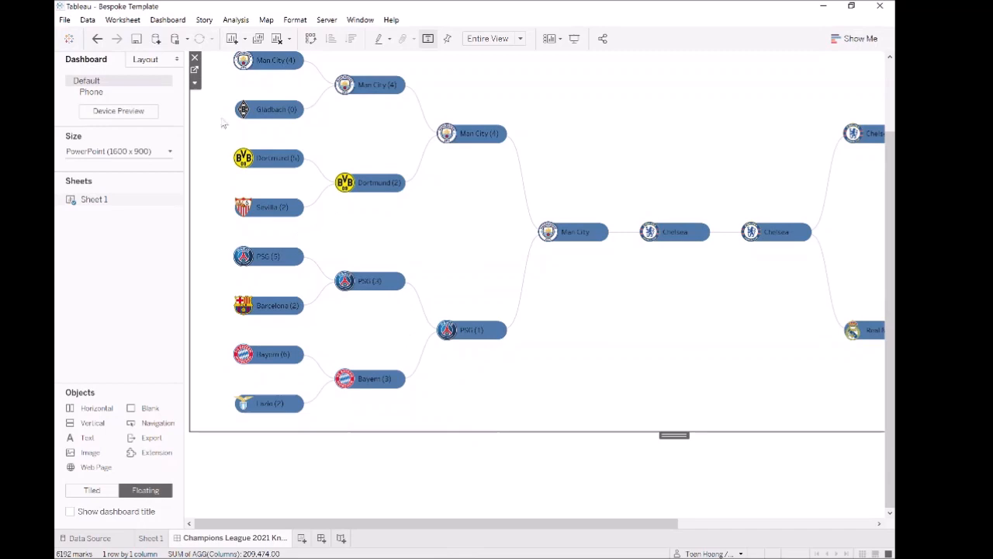
Step: Recolour the Items lines in Sheet 1 with the dark grey from the Seattle Greys palette
click(194, 70)
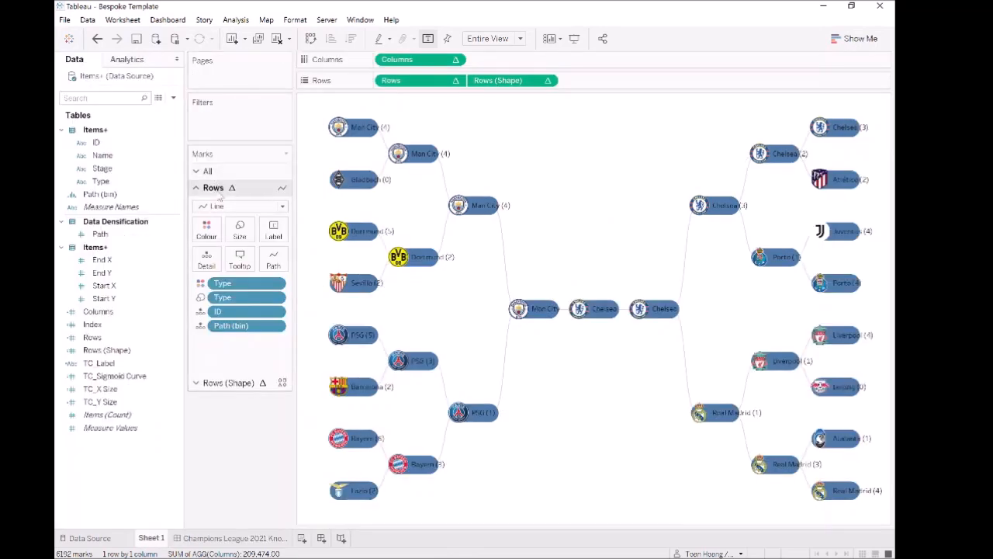
click(206, 230)
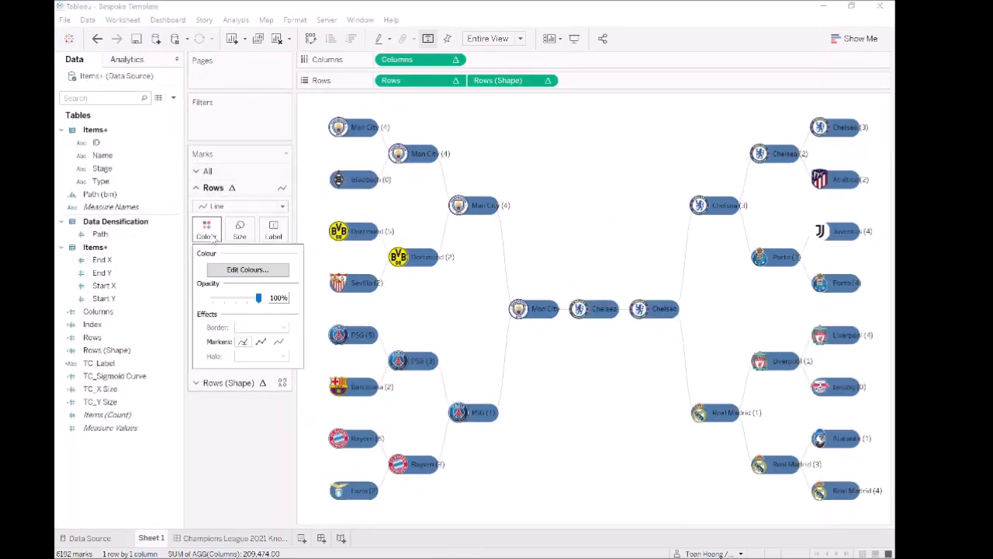
click(246, 275)
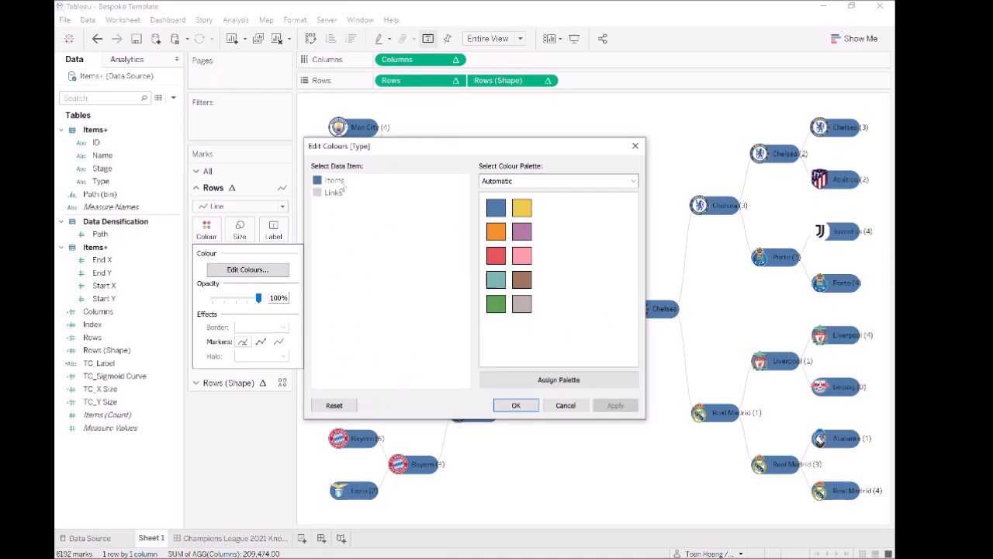
double_click(335, 180)
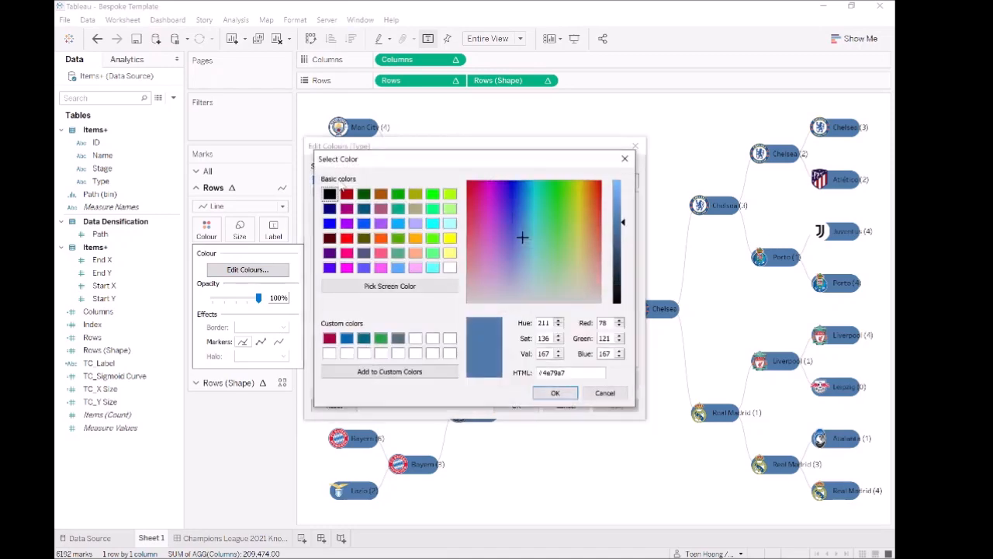
click(625, 158)
click(575, 182)
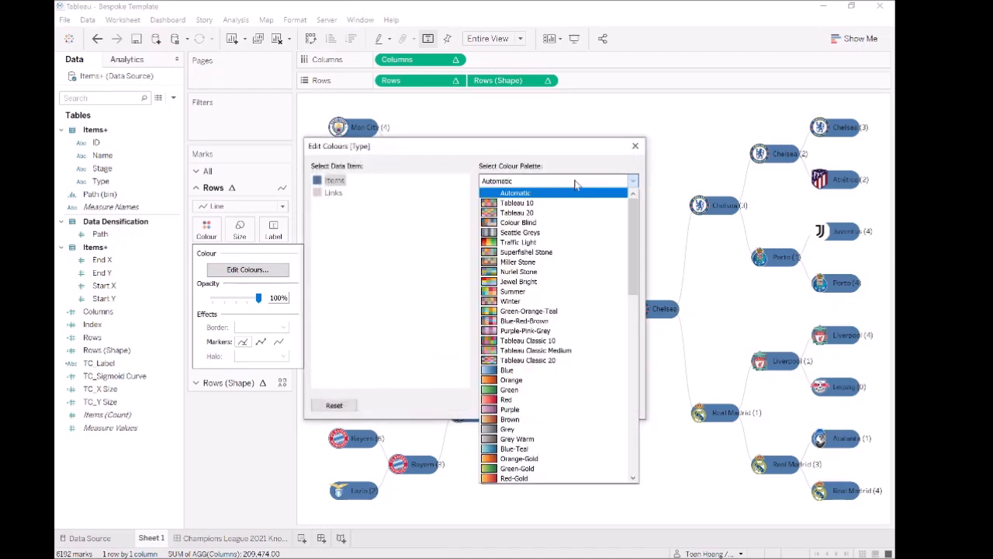
click(527, 233)
click(616, 406)
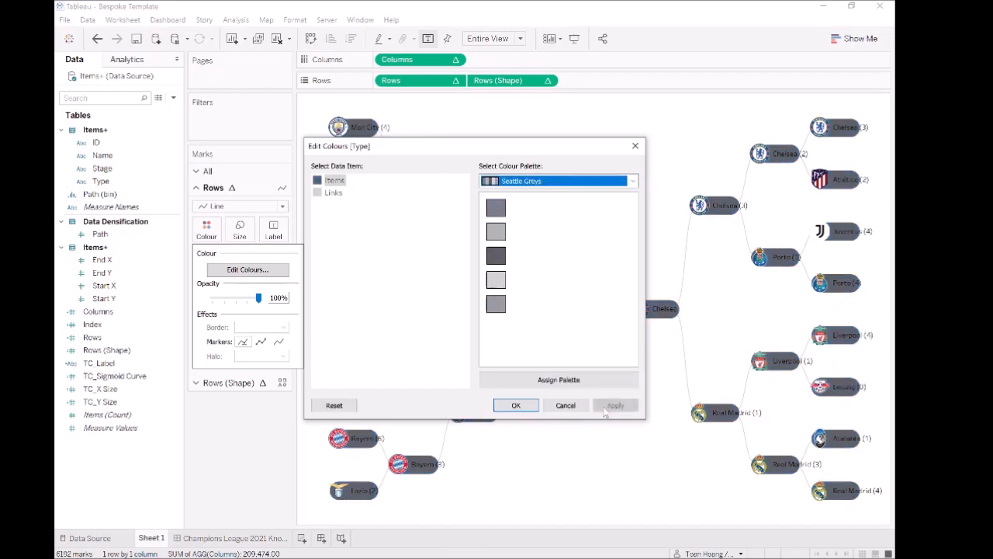
click(525, 412)
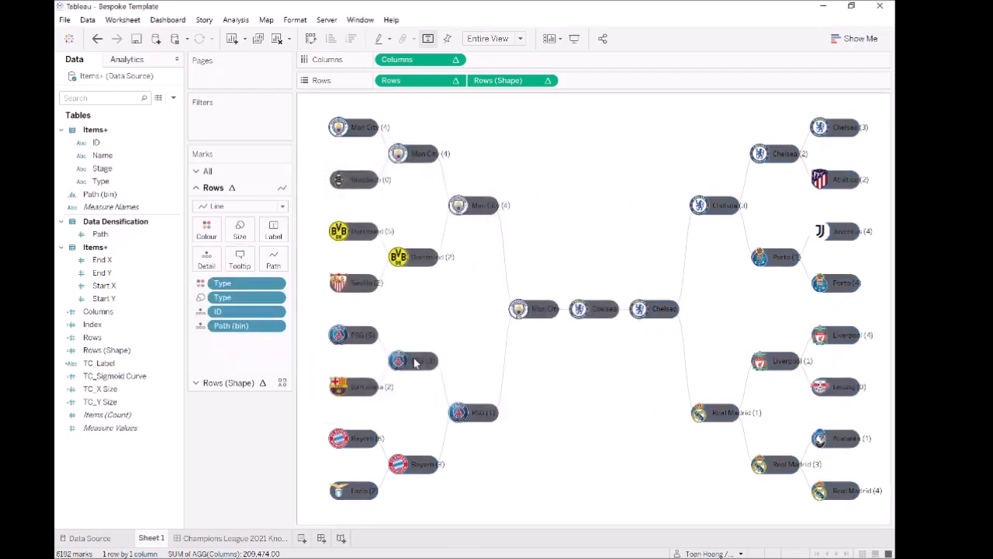
Step: Set the label font colour of the Rows (Shape) marks to white
click(228, 383)
click(273, 246)
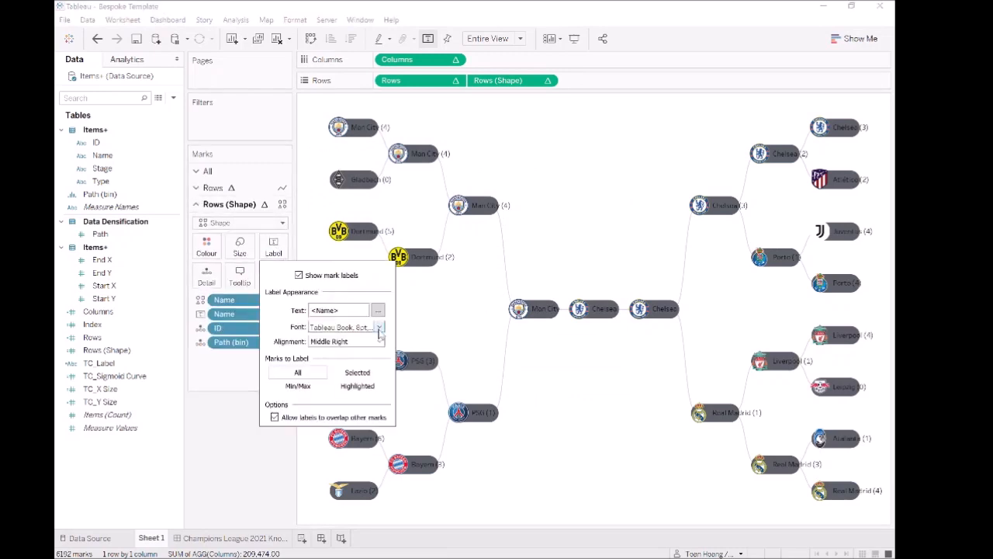
click(379, 328)
click(328, 407)
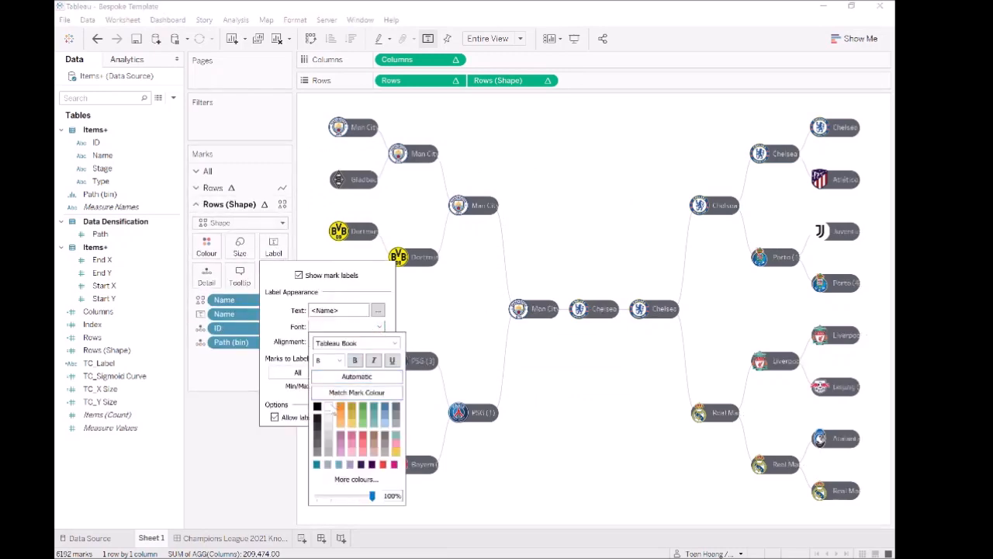
click(247, 473)
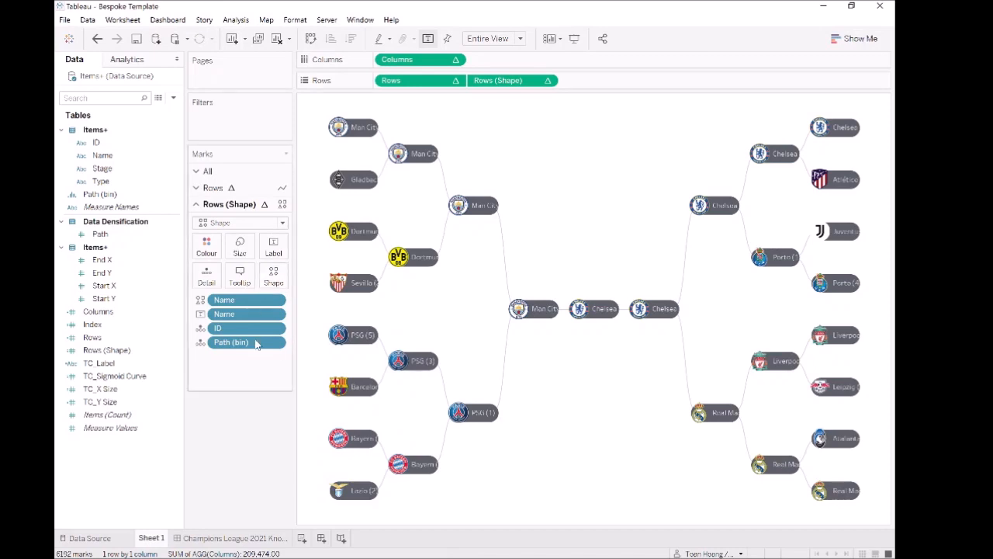
Step: Inspect the restyled bracket on the dashboard, including its right half and upper area
click(208, 538)
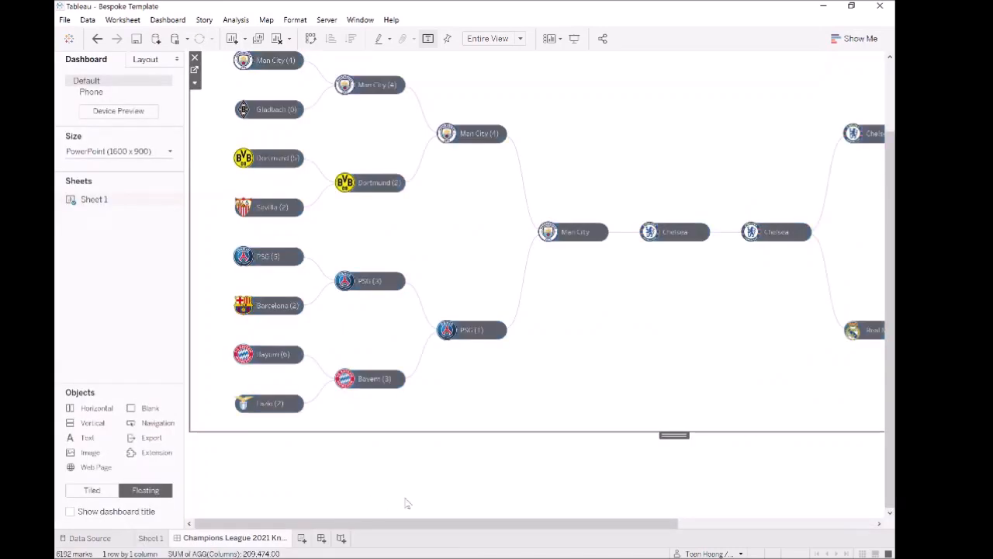
click(719, 524)
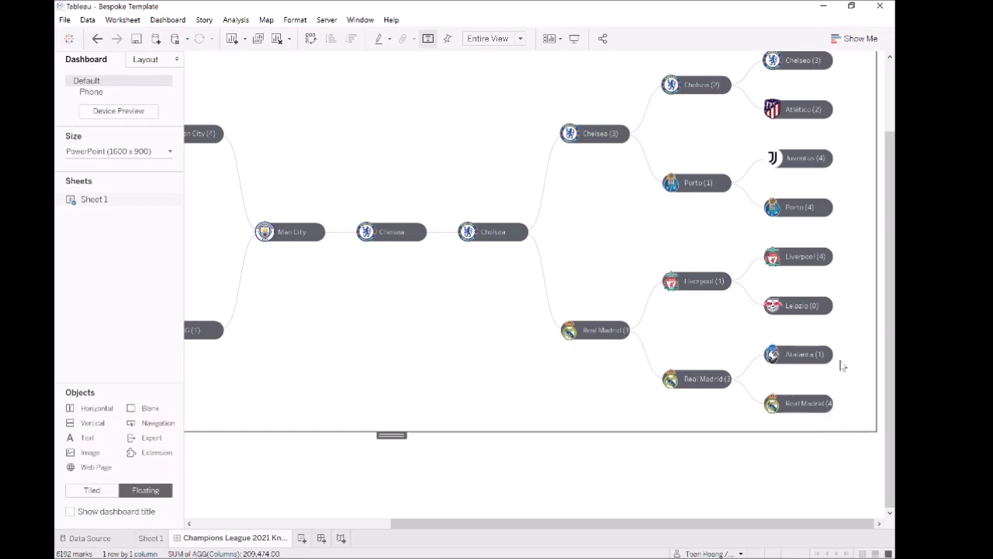
drag(891, 362, 894, 237)
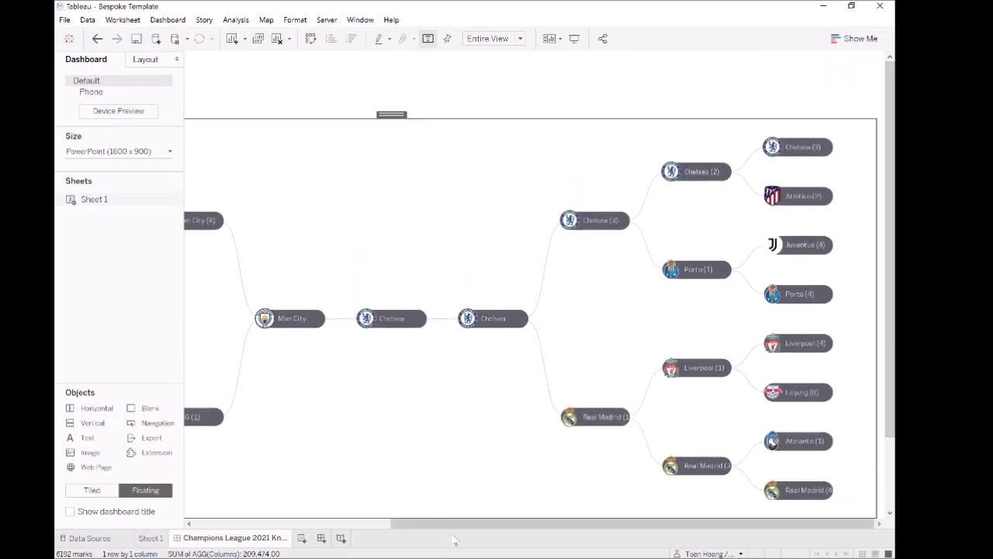
Step: Shorten the bracket sheet on the dashboard by lowering its upper edge, leaving more blank space above the bracket
drag(454, 524, 258, 525)
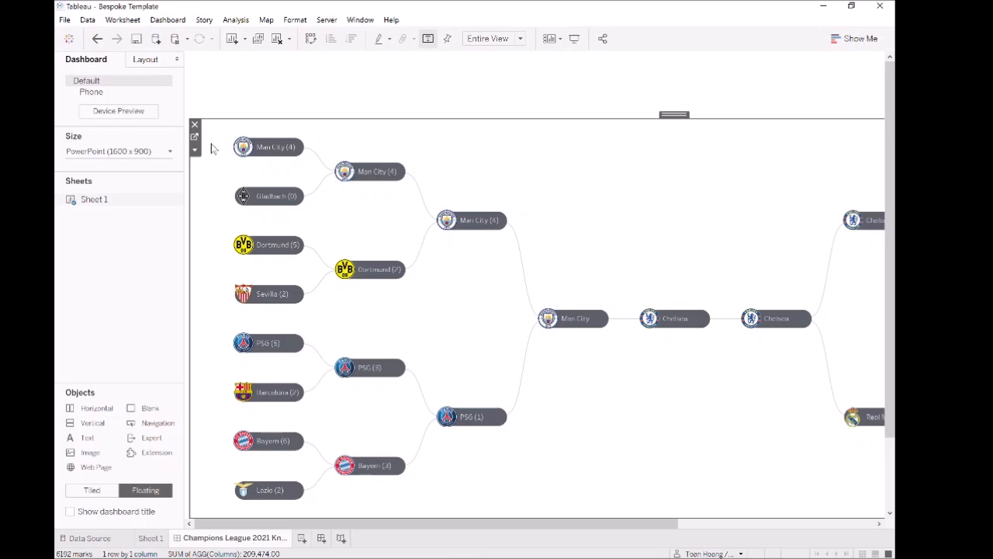
drag(393, 120, 388, 240)
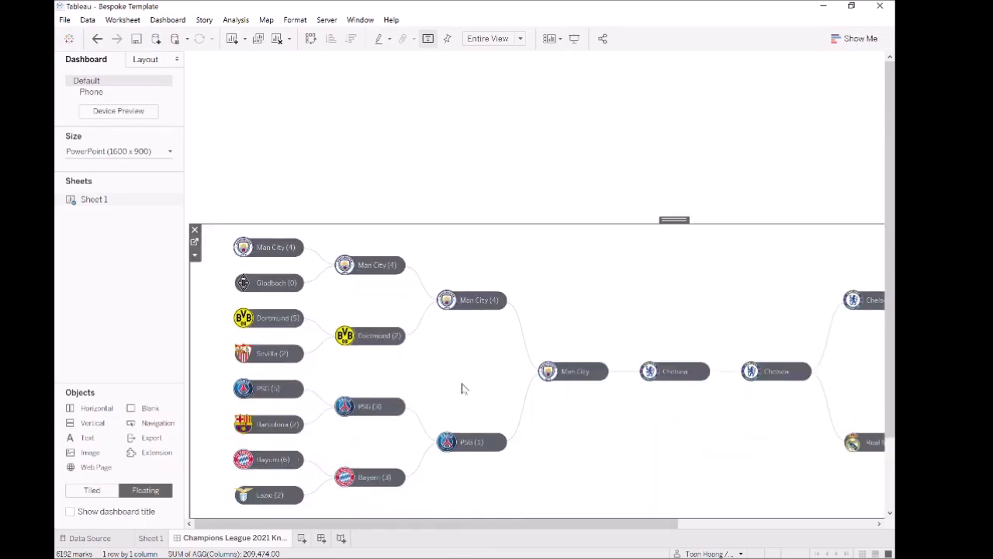
drag(509, 522, 758, 535)
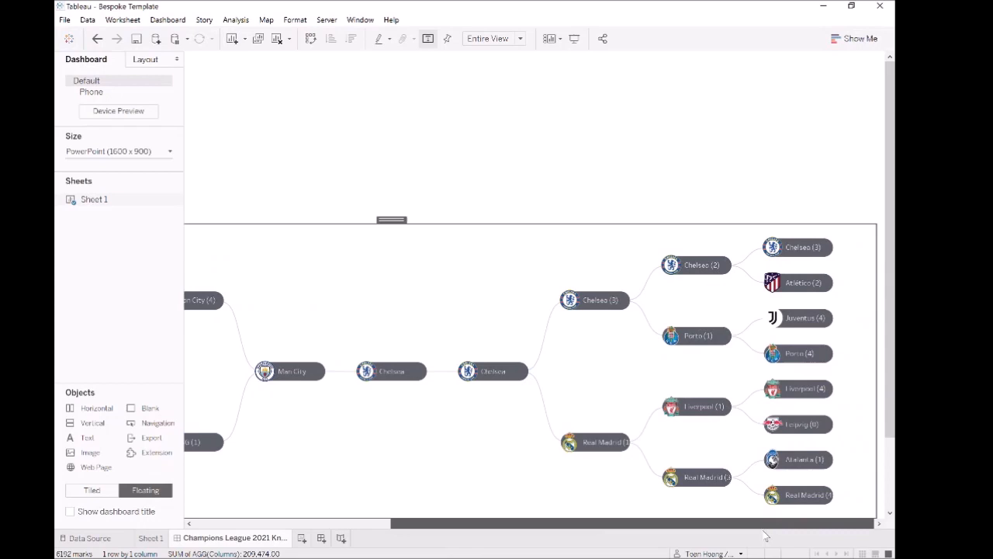
drag(765, 535, 480, 541)
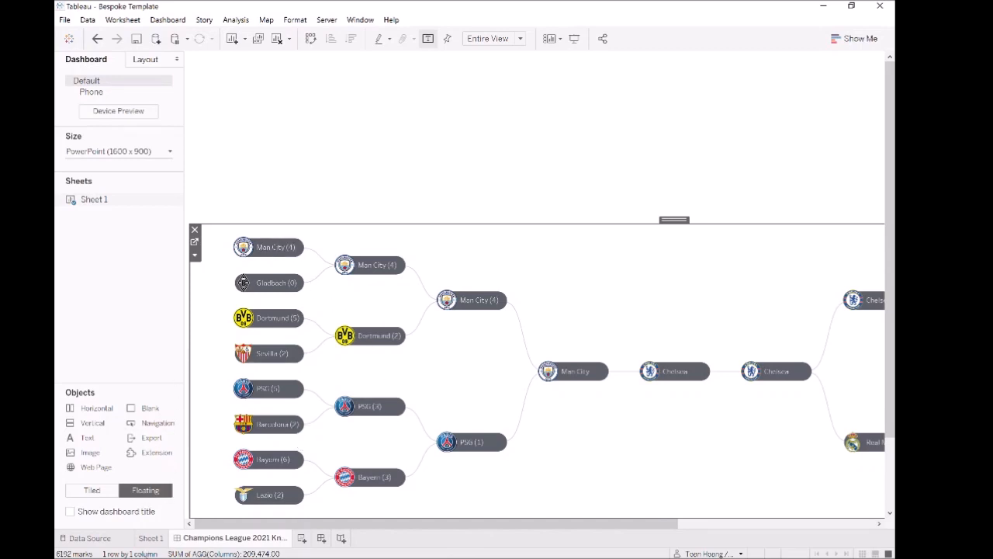
Step: Slightly enlarge the Rows (Shape) marks in Sheet 1, and return to the Champions League dashboard
click(151, 537)
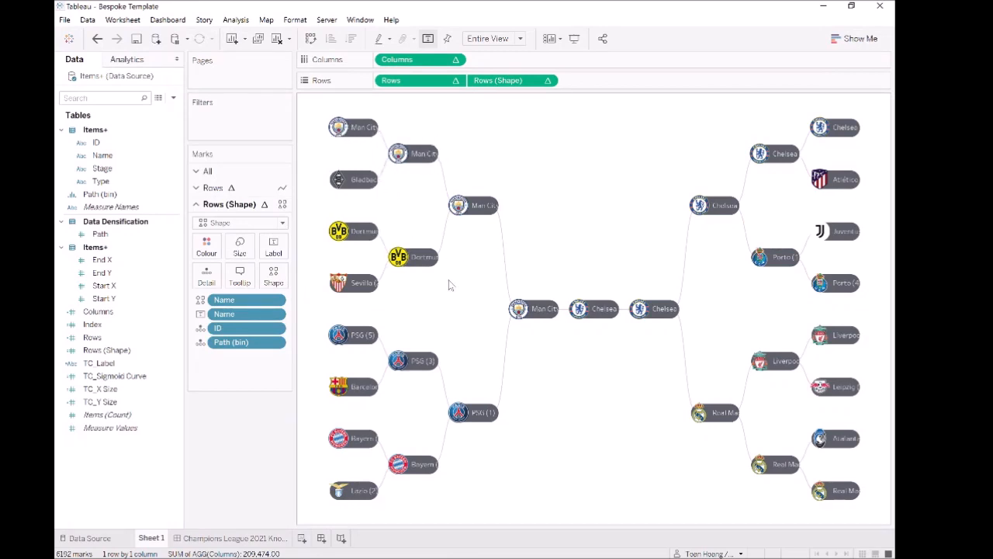
click(240, 247)
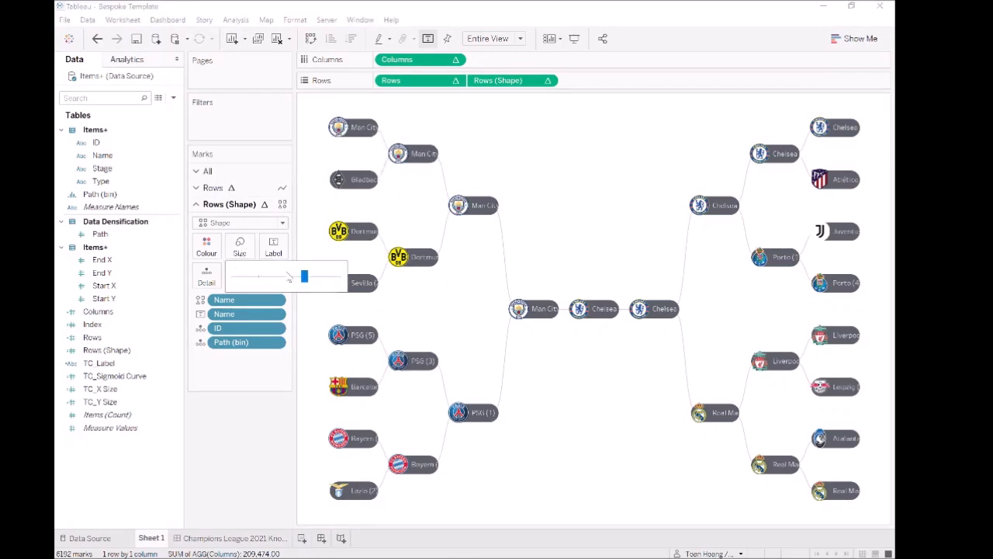
drag(305, 277, 309, 277)
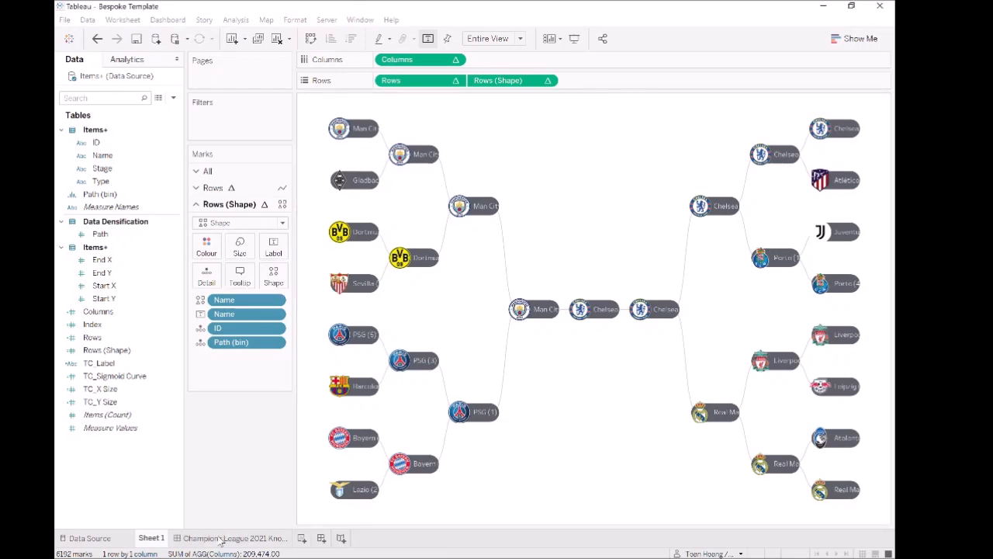
click(225, 538)
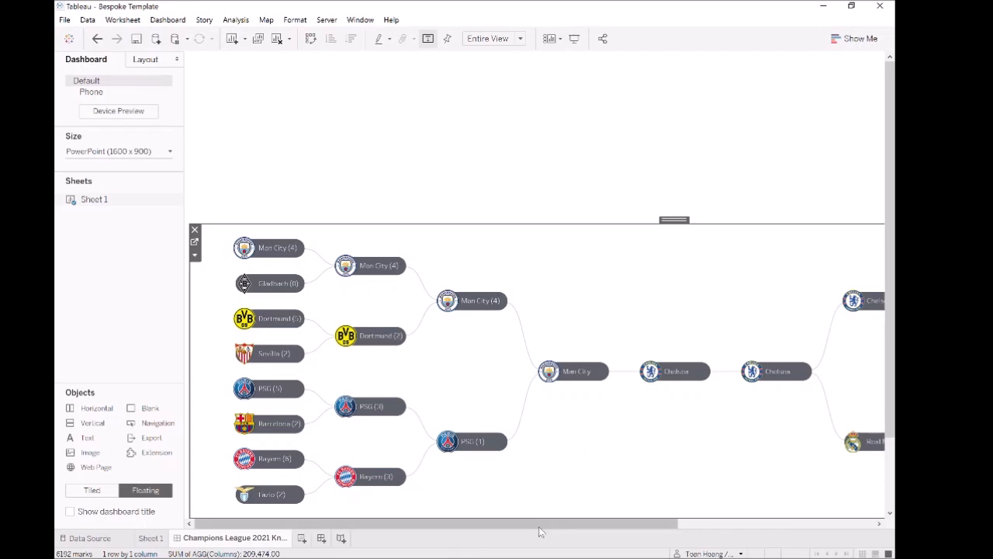
Step: Delete the Phone layout from the dashboard so only the default layout is kept
click(537, 154)
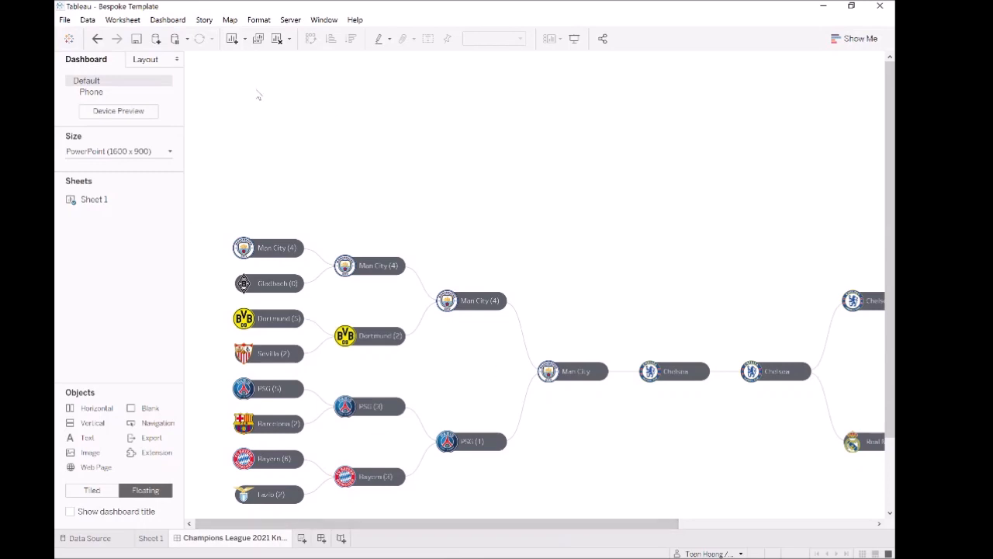
click(108, 96)
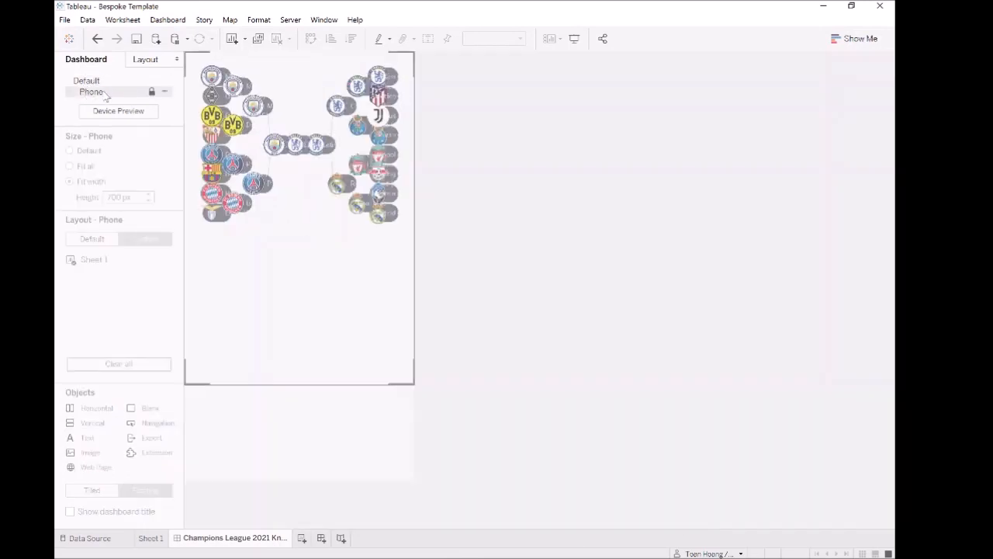
click(166, 95)
click(181, 129)
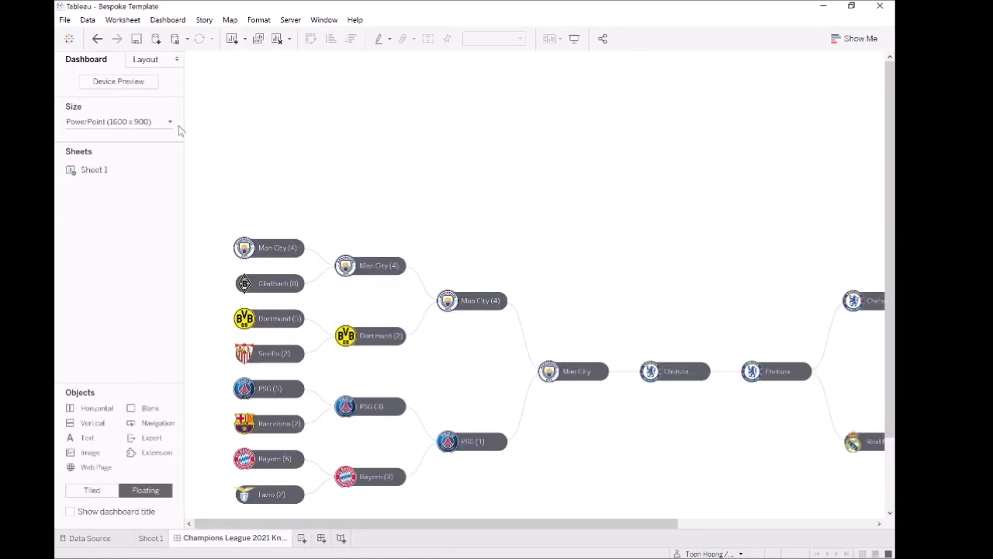
Step: Check the whole bracket on the dashboard and hide the Sheet 1 worksheet from the workbook's sheet tabs
drag(481, 524, 768, 528)
drag(892, 316, 895, 390)
drag(627, 525, 396, 539)
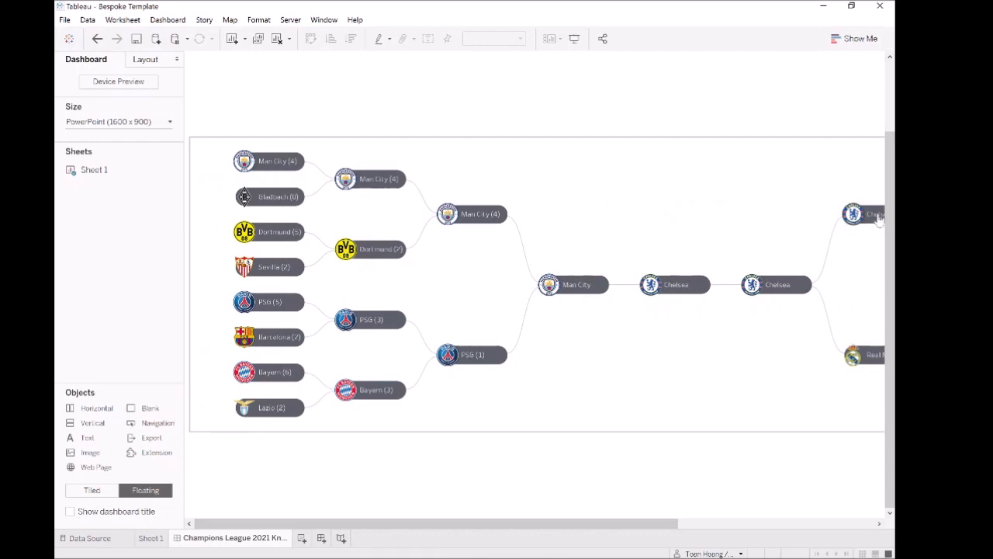
drag(891, 214, 890, 96)
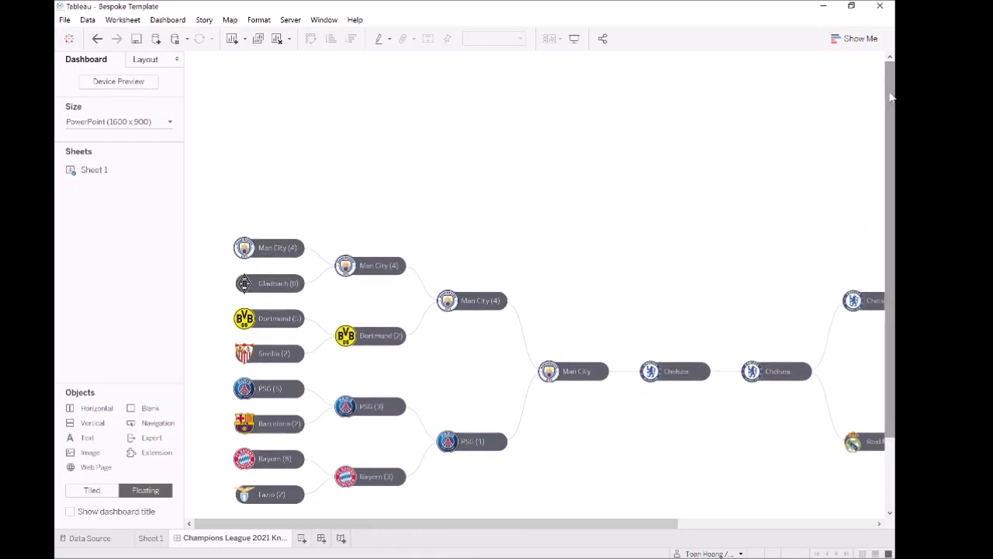
right_click(153, 542)
click(194, 392)
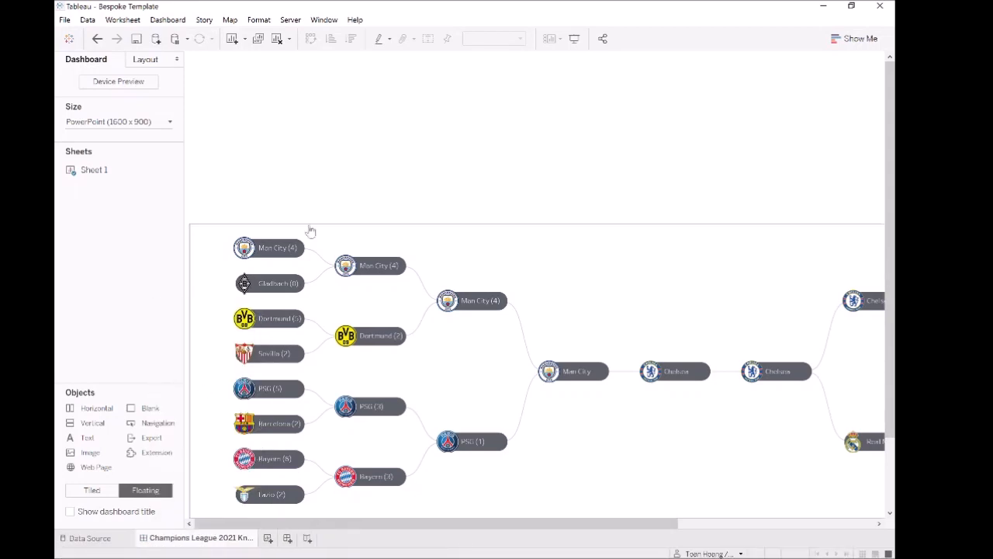